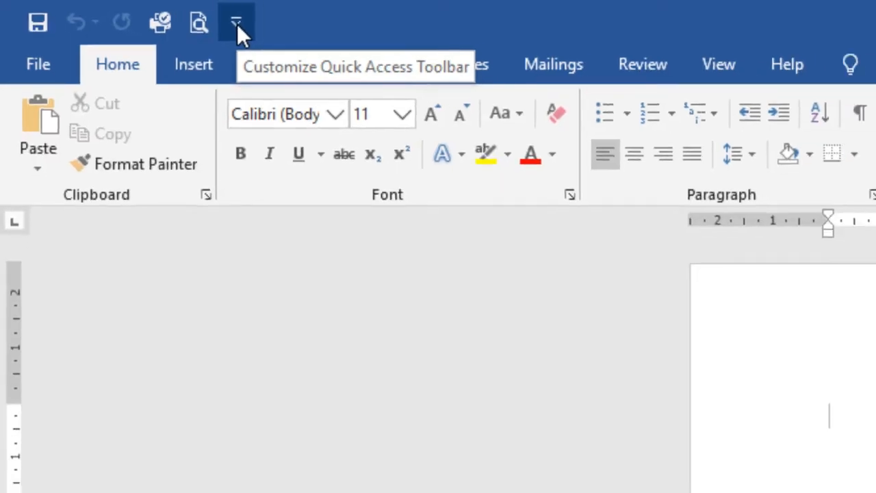
- Add the New command to the Quick Access Toolbar and remove it again
left_click(278, 29)
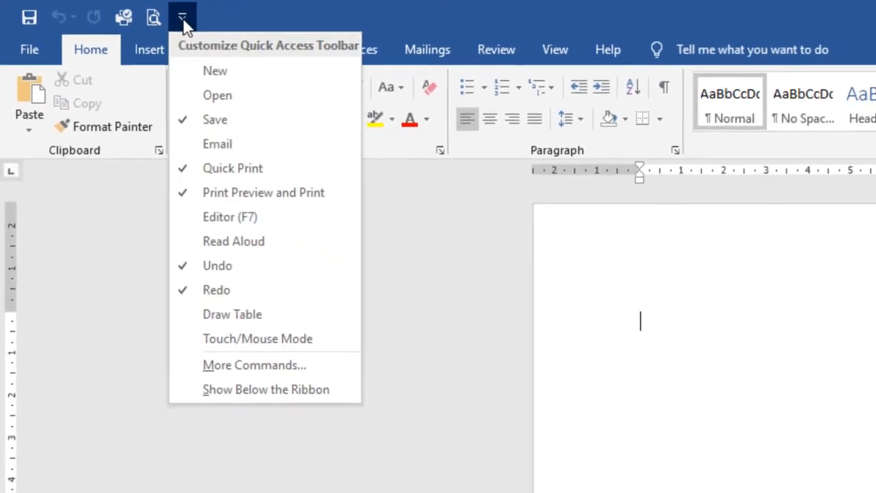
left_click(194, 73)
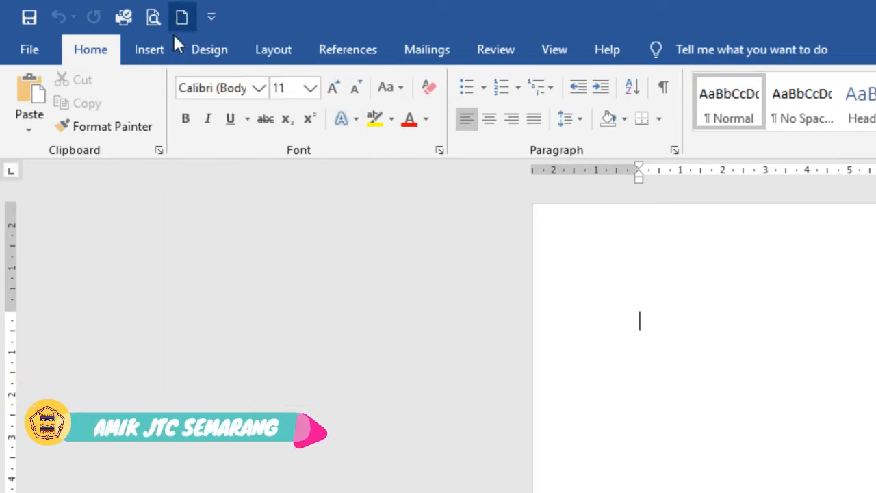
left_click(211, 20)
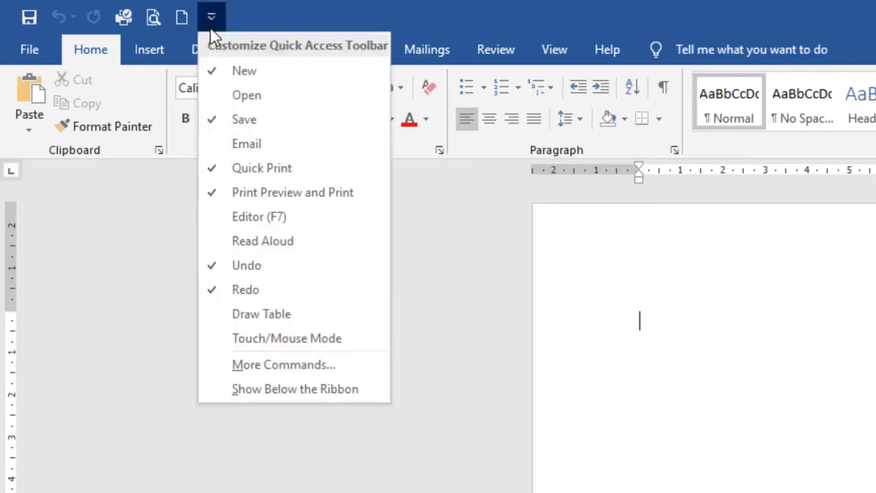
left_click(213, 72)
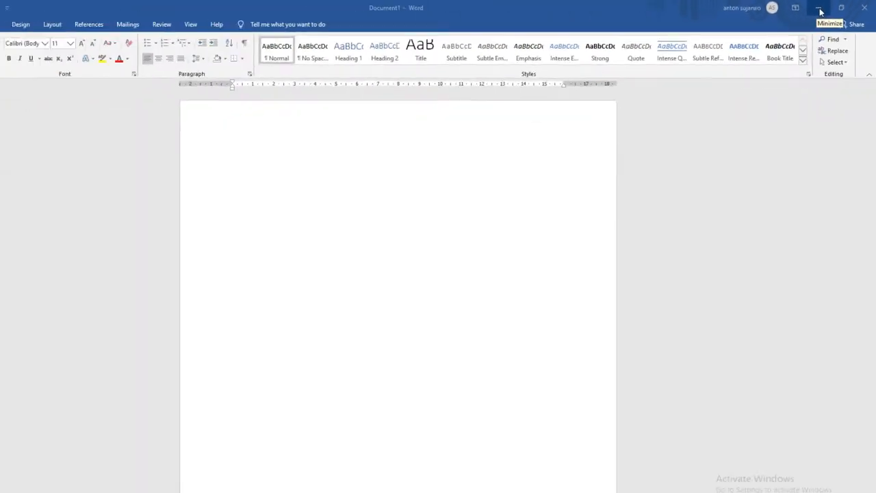
- Minimize and reopen the document window, reduce it to a smaller size and maximize it again
left_click(685, 28)
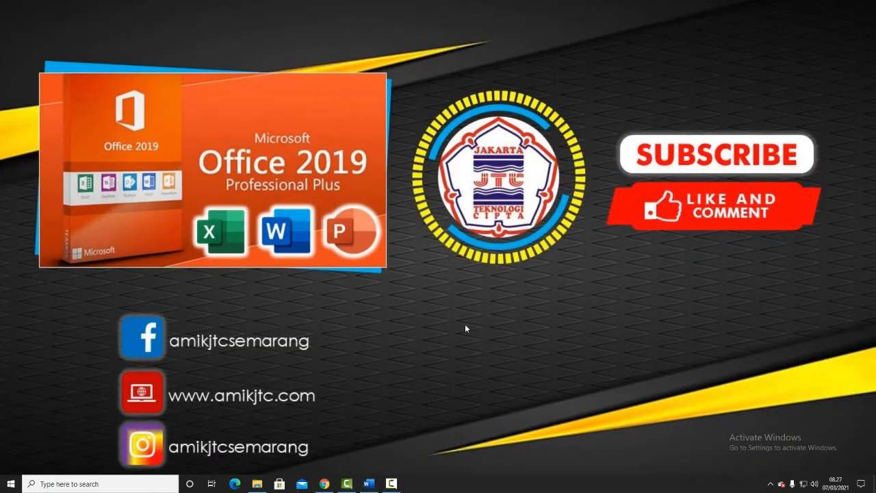
mouse_move(368, 487)
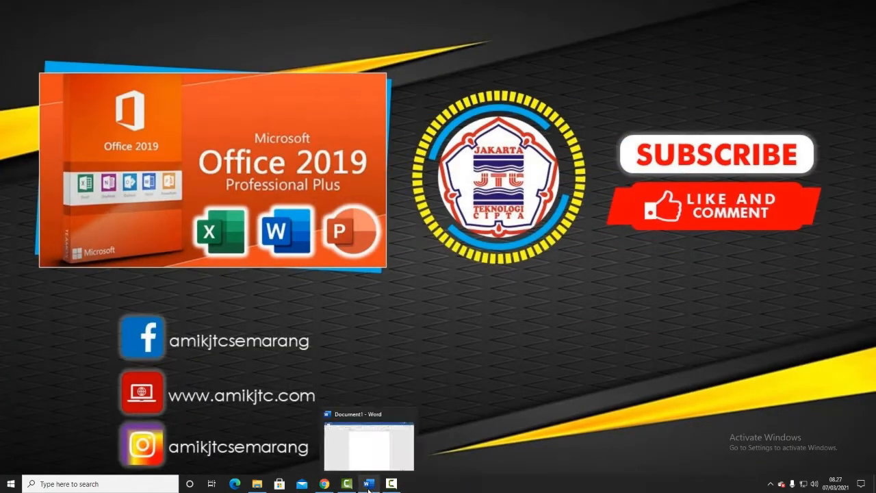
left_click(375, 458)
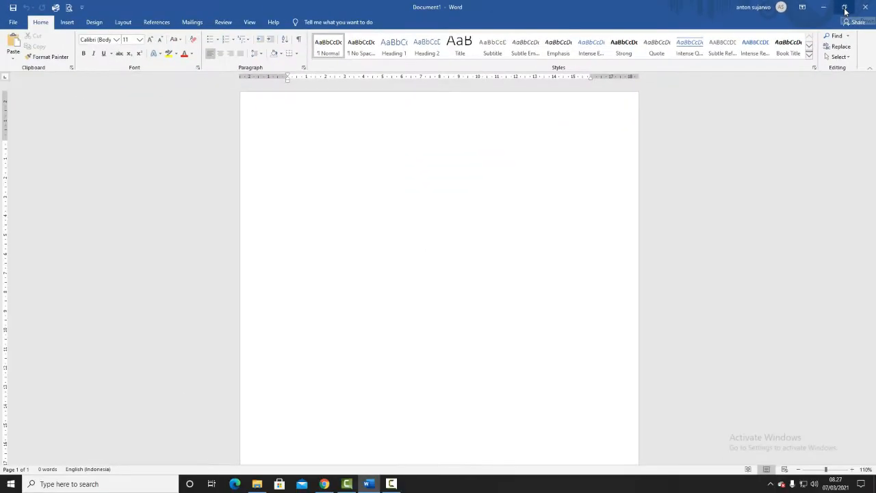
left_click(836, 9)
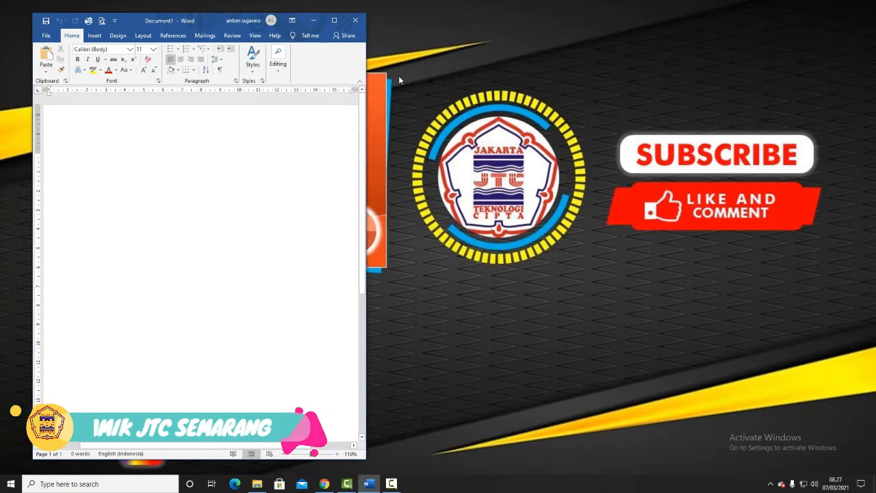
left_click(335, 25)
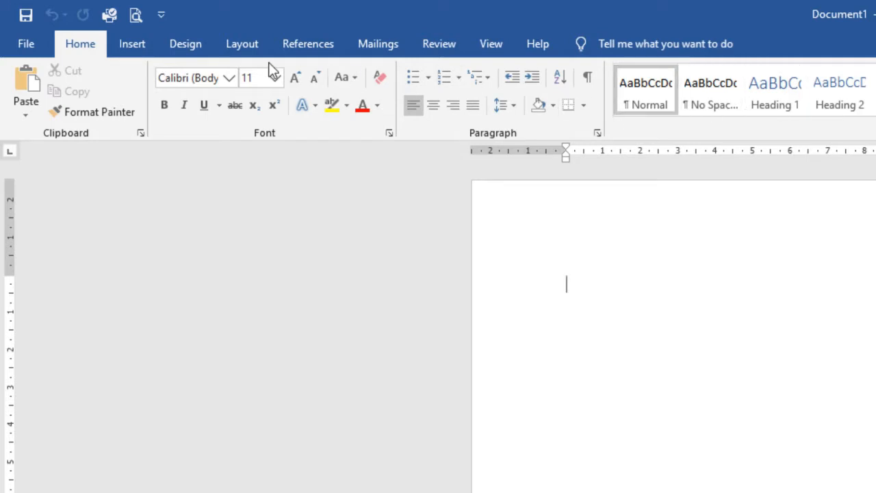
- Look through the commands available for Insert, Design and Layout
left_click(140, 51)
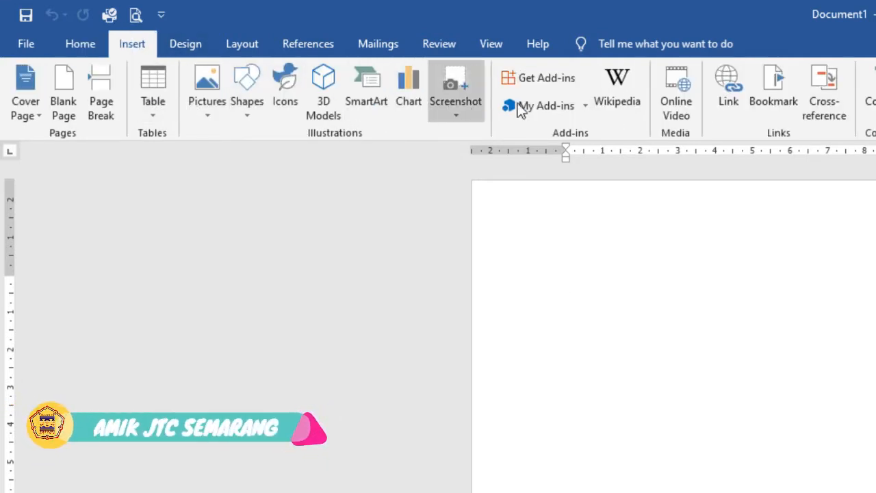
left_click(189, 50)
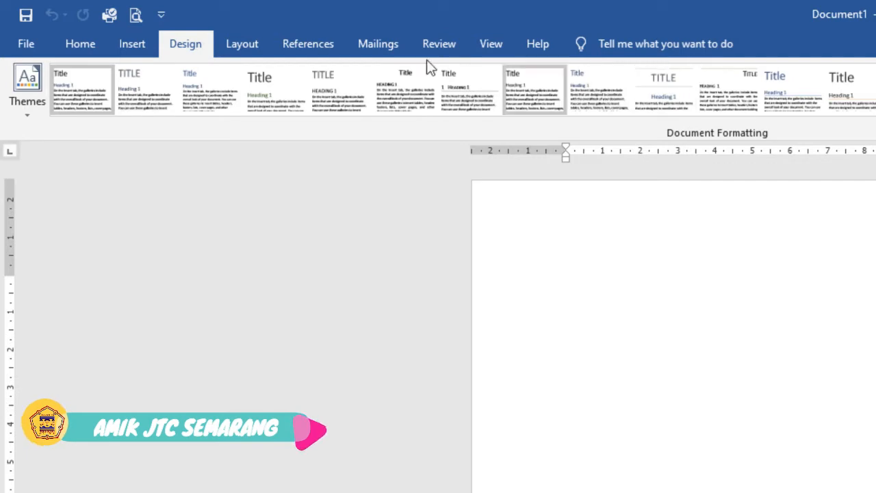
left_click(224, 41)
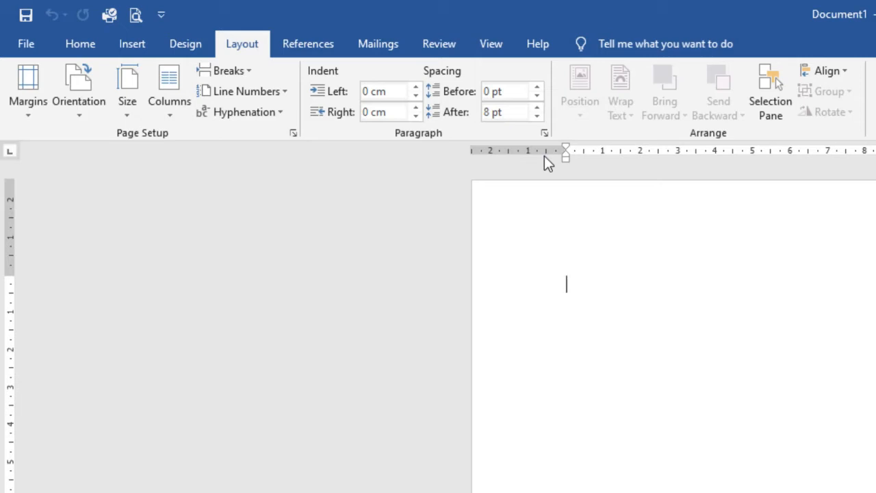
- Hide the document's rulers and show them again
left_click(485, 53)
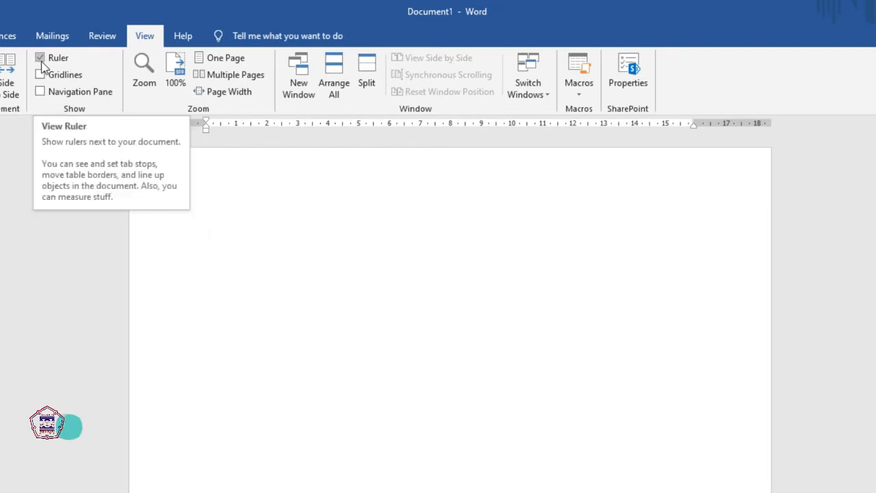
left_click(43, 62)
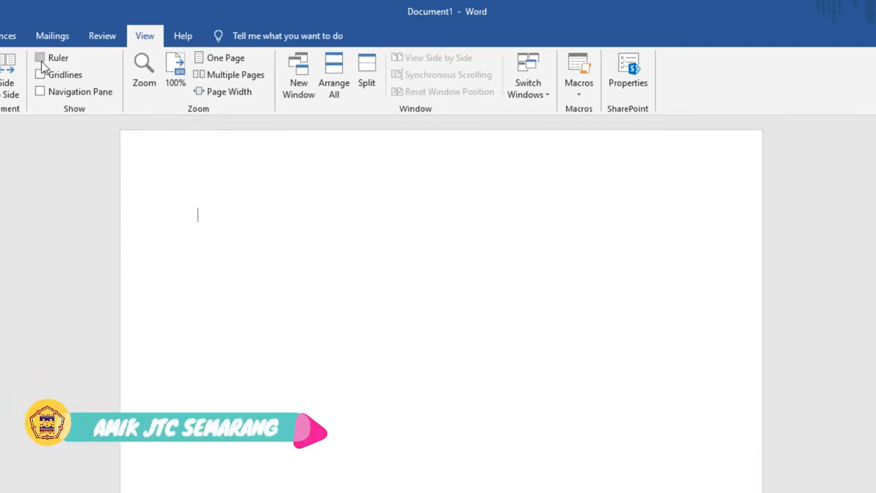
left_click(41, 61)
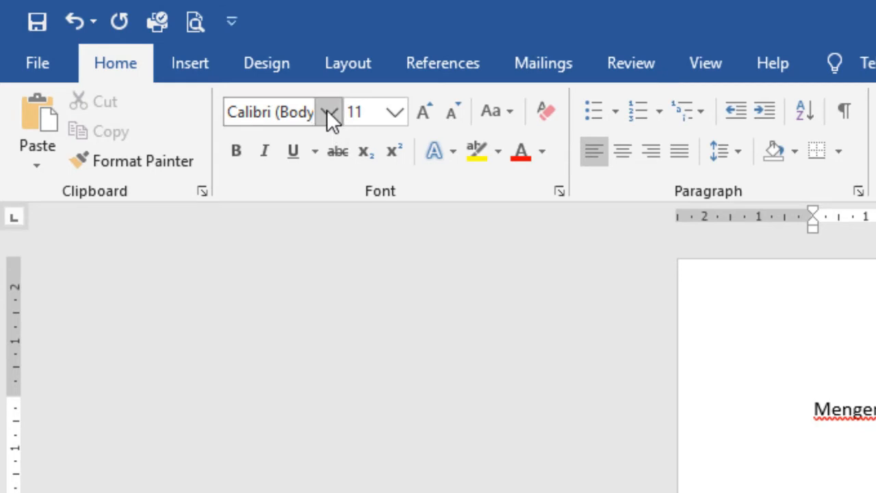
- Change the font of the whole line "Mengenal tampilan Microsoft word 2019" to Arial Black
left_click(327, 109)
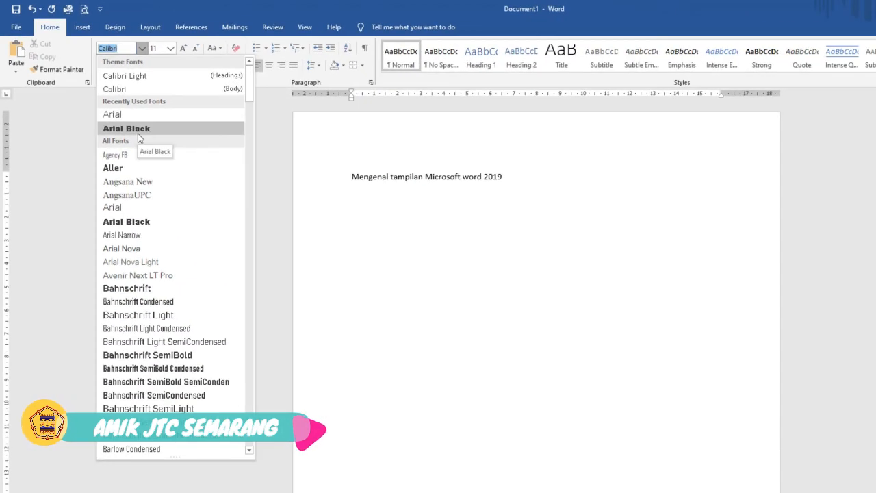
left_click(520, 191)
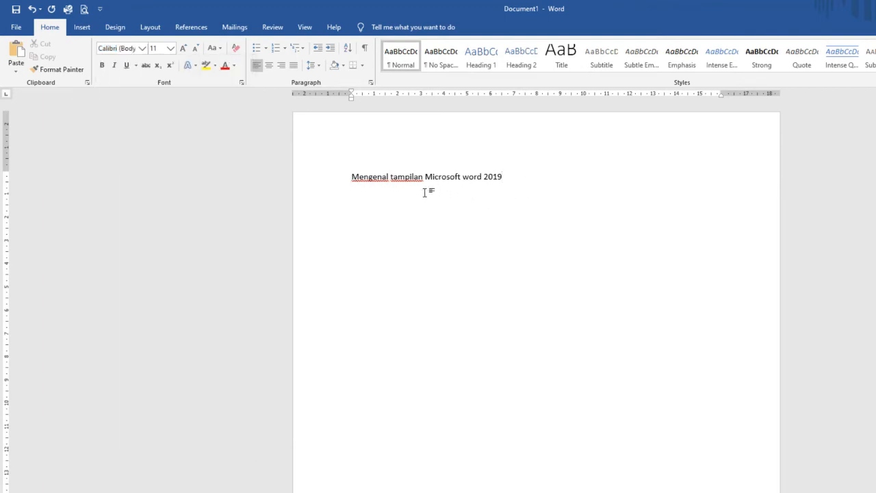
double_click(350, 178)
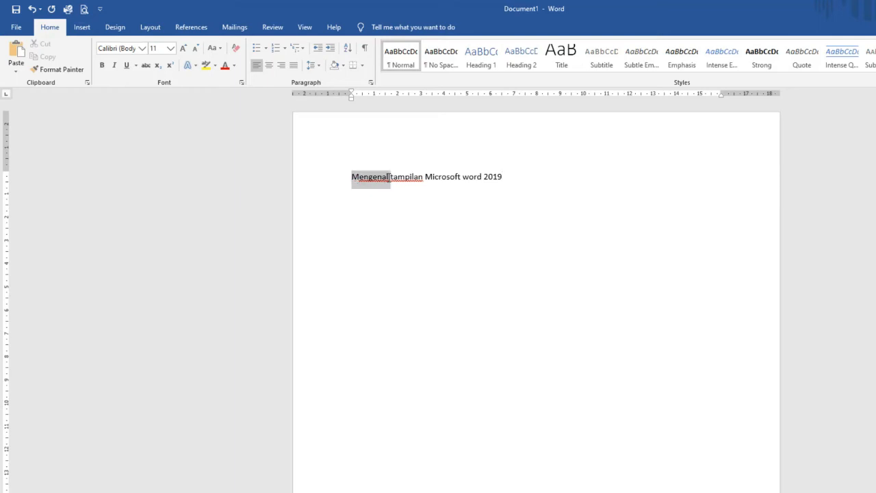
left_click_drag(390, 178, 507, 178)
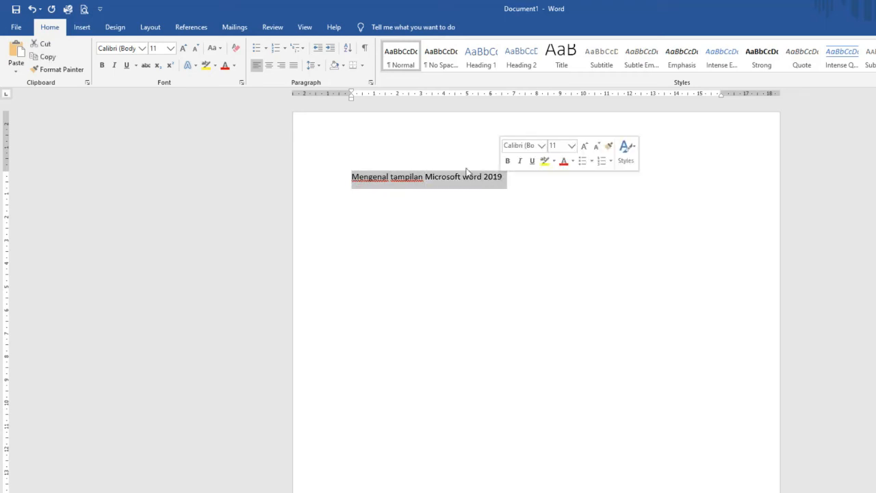
left_click(142, 51)
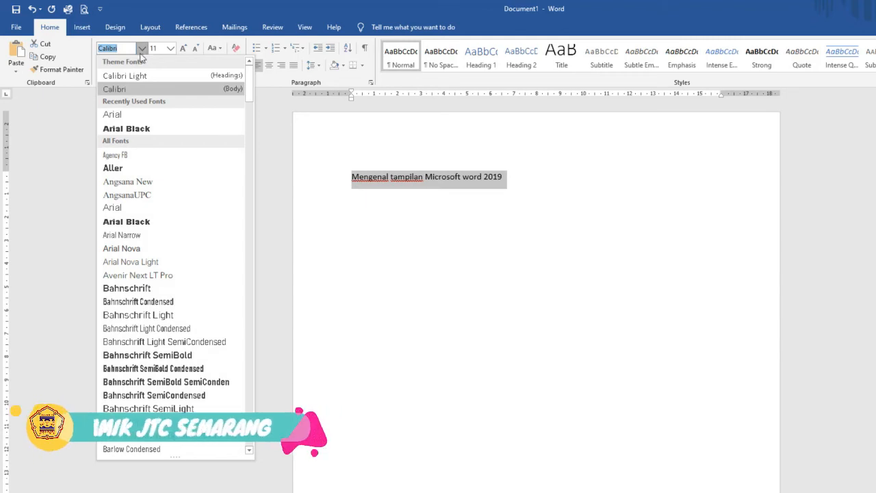
left_click(132, 128)
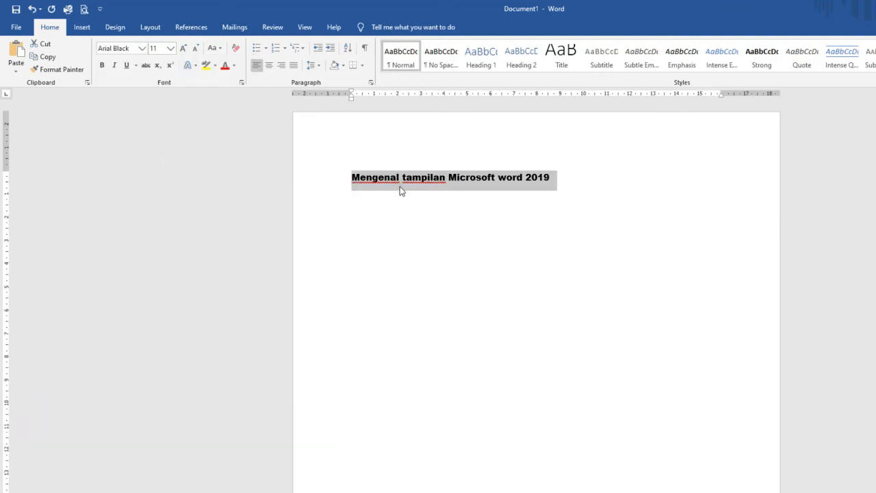
- Set the selected line's font size to 14 and enlarge it by three increments to 20
left_click(170, 51)
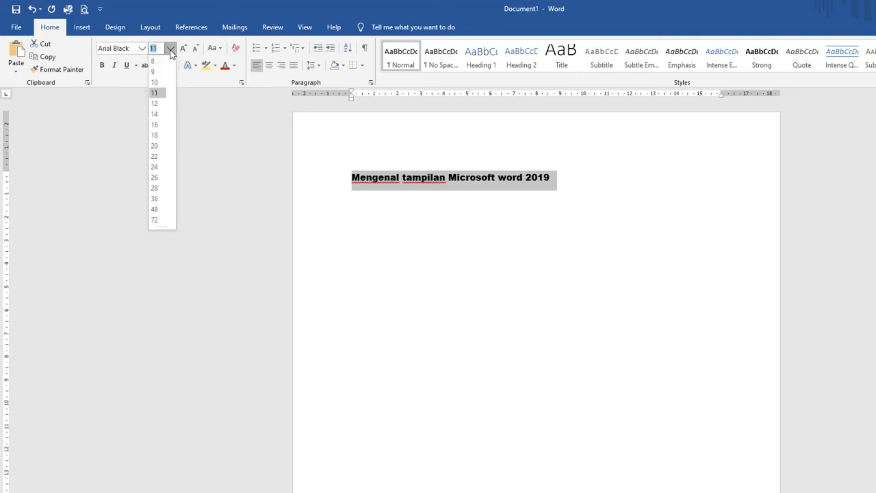
left_click(155, 115)
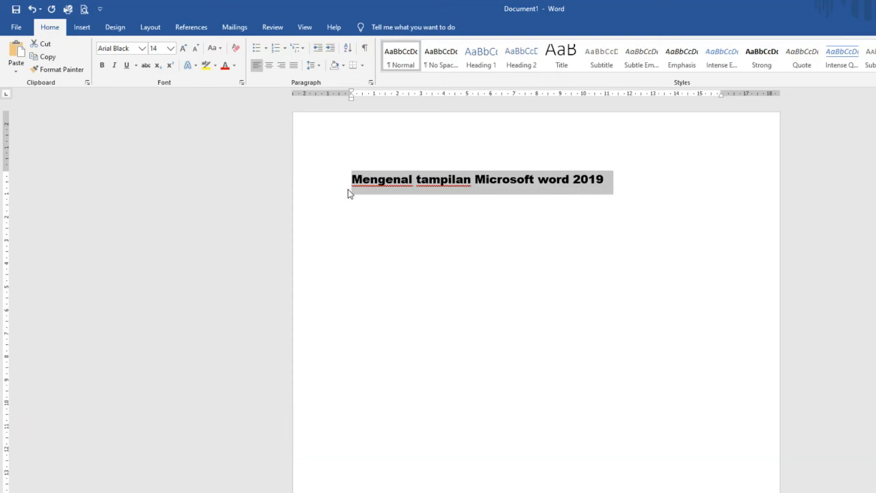
left_click(184, 49)
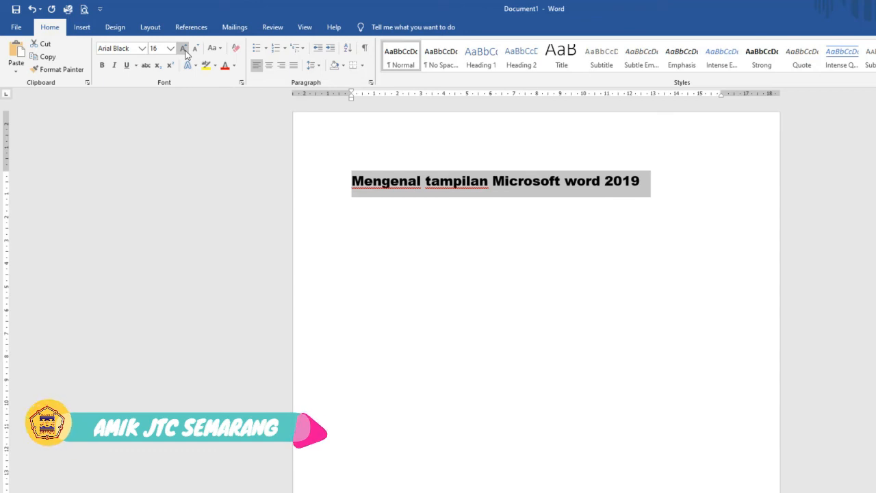
left_click(183, 49)
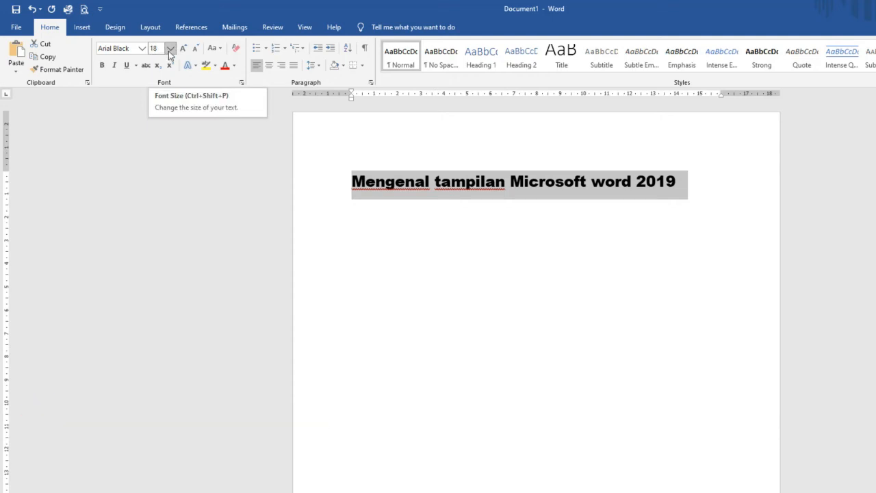
left_click(183, 50)
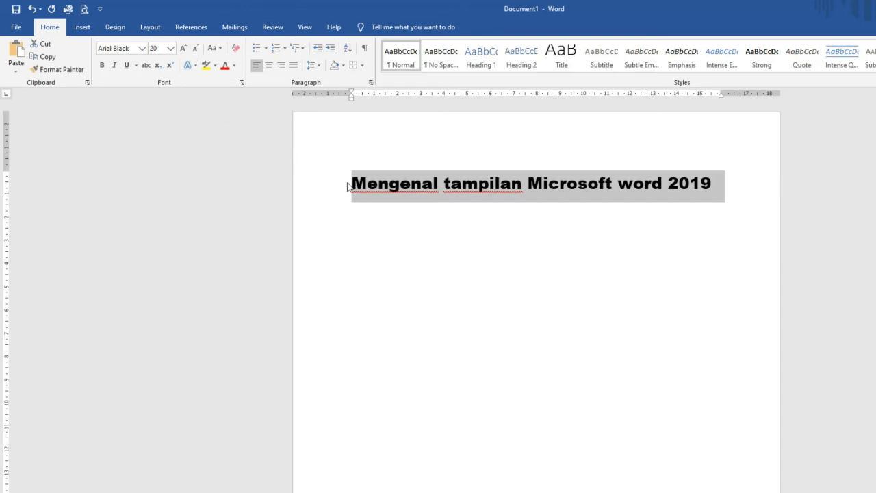
- Decrease the selected line's font size by four increments
left_click(195, 49)
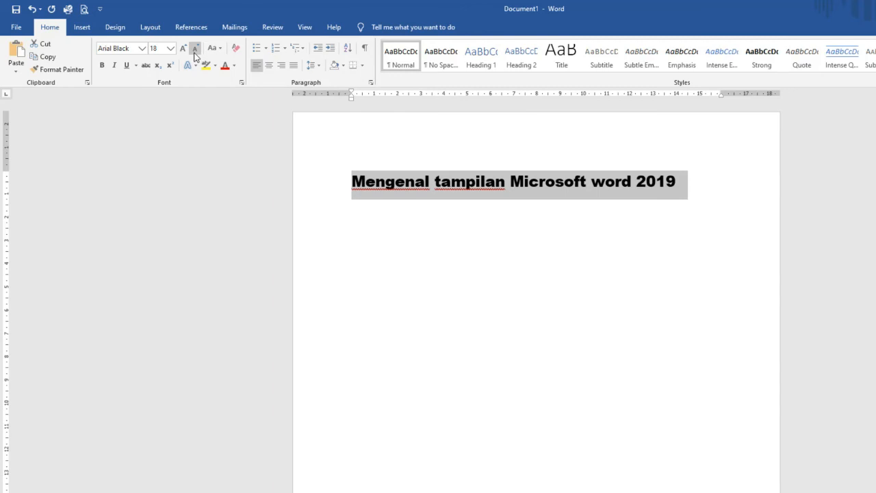
left_click(195, 53)
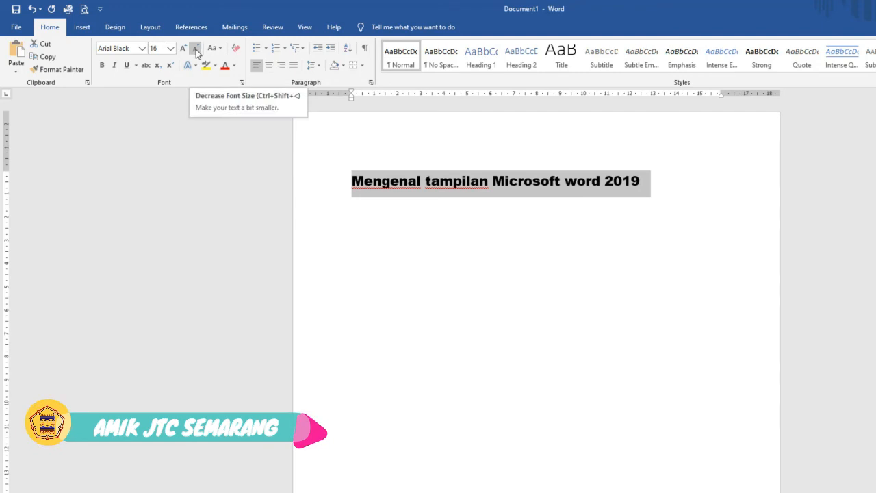
left_click(196, 49)
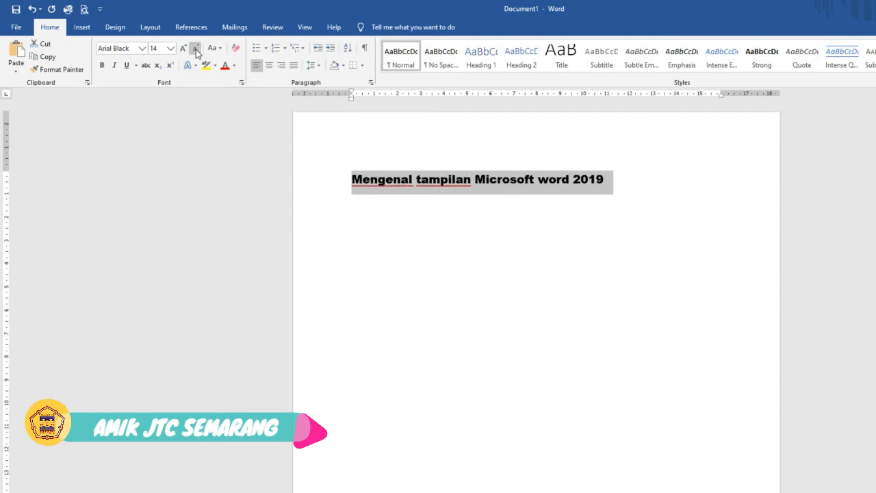
left_click(196, 49)
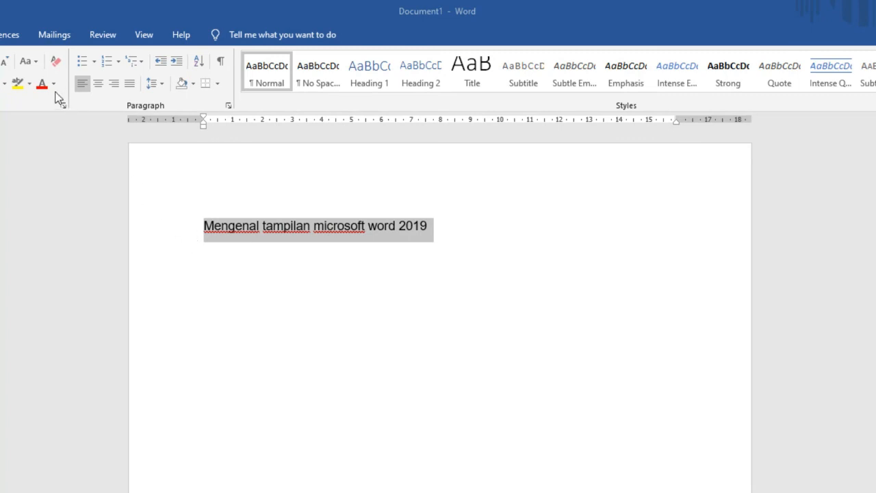
- Change the case of the line "Mengenal tampilan microsoft word 2019" to UPPERCASE and deselect it
left_click(34, 63)
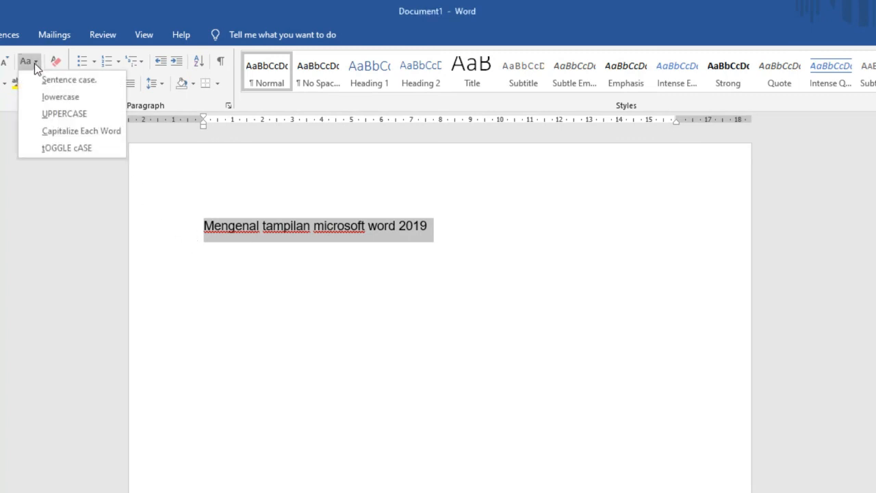
left_click(52, 114)
left_click(217, 229)
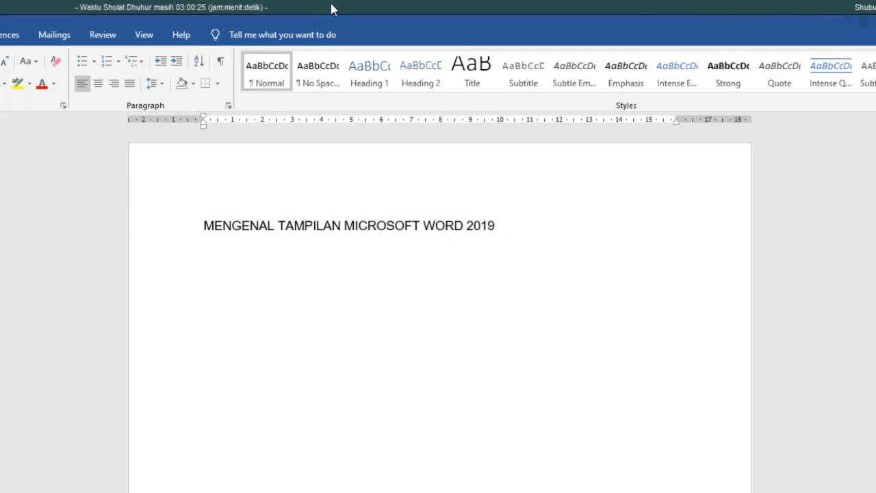
- Select all the text and change its case to lowercase, followed by Capitalize Each Word
key("ctrl+a")
left_click(37, 62)
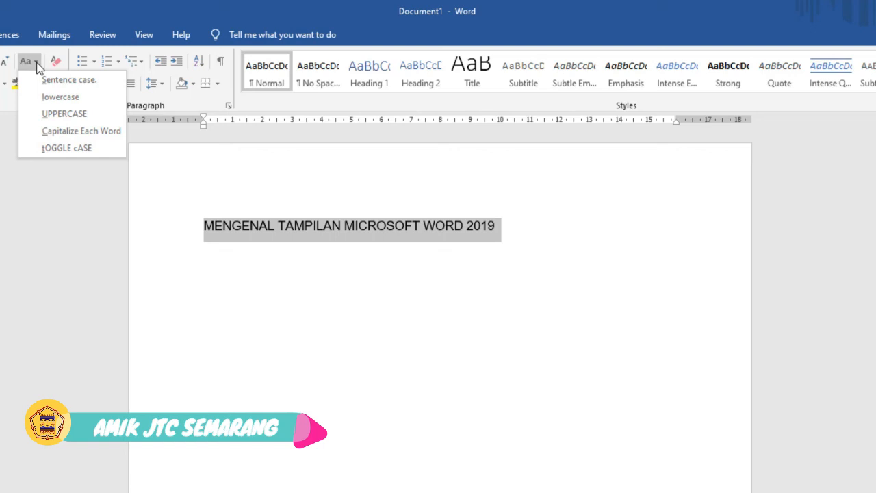
left_click(48, 100)
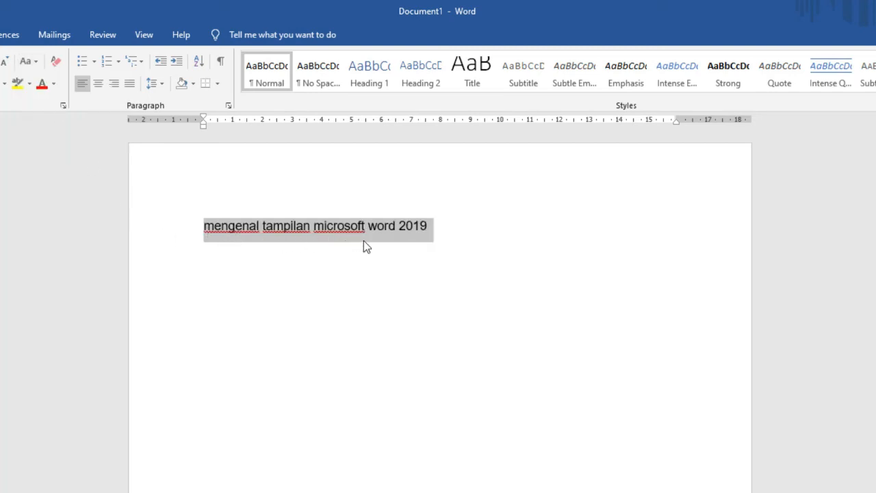
left_click(34, 63)
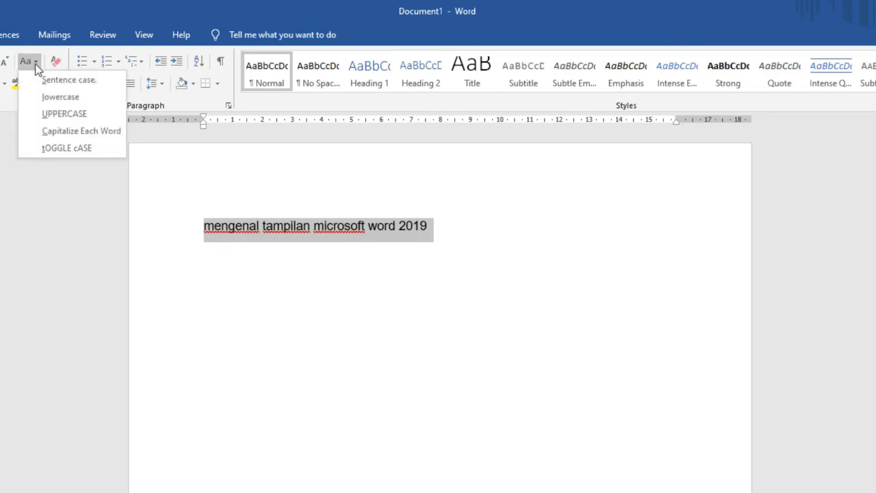
left_click(62, 132)
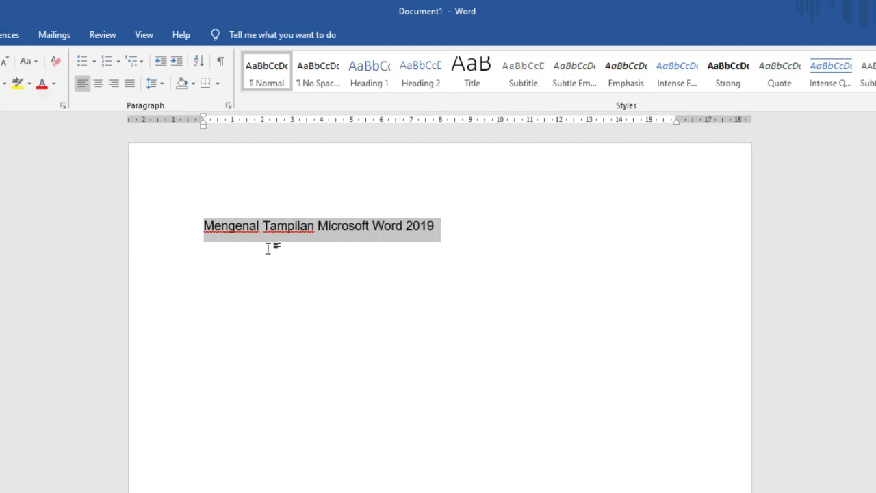